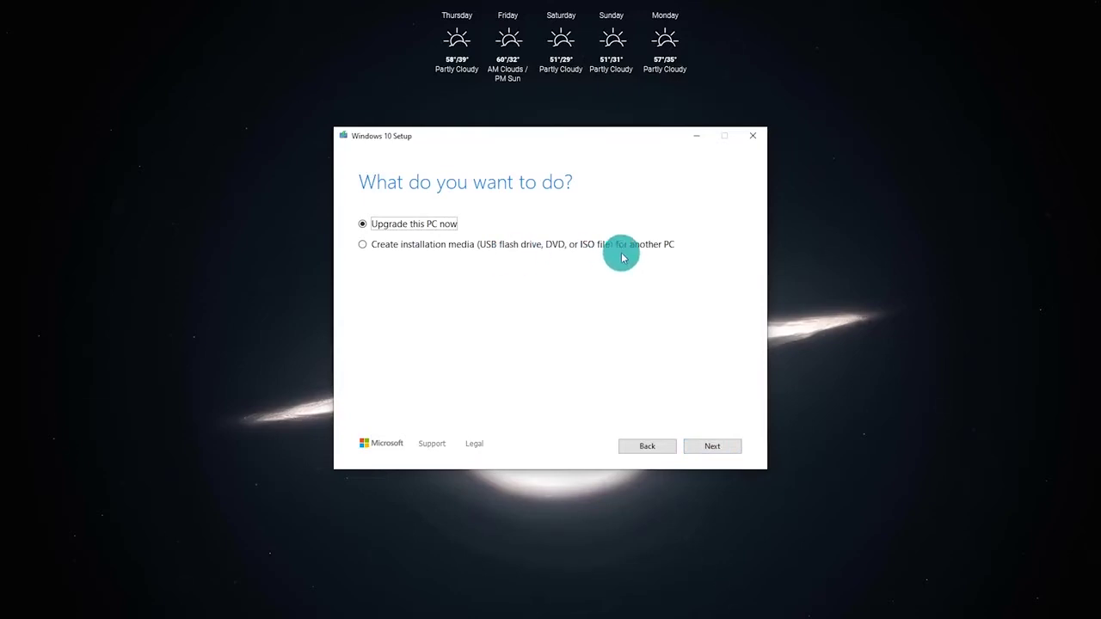
# Choose to create installation media for another PC with the recommended language, edition and architecture, using a USB flash drive.
pyautogui.click(362, 247)
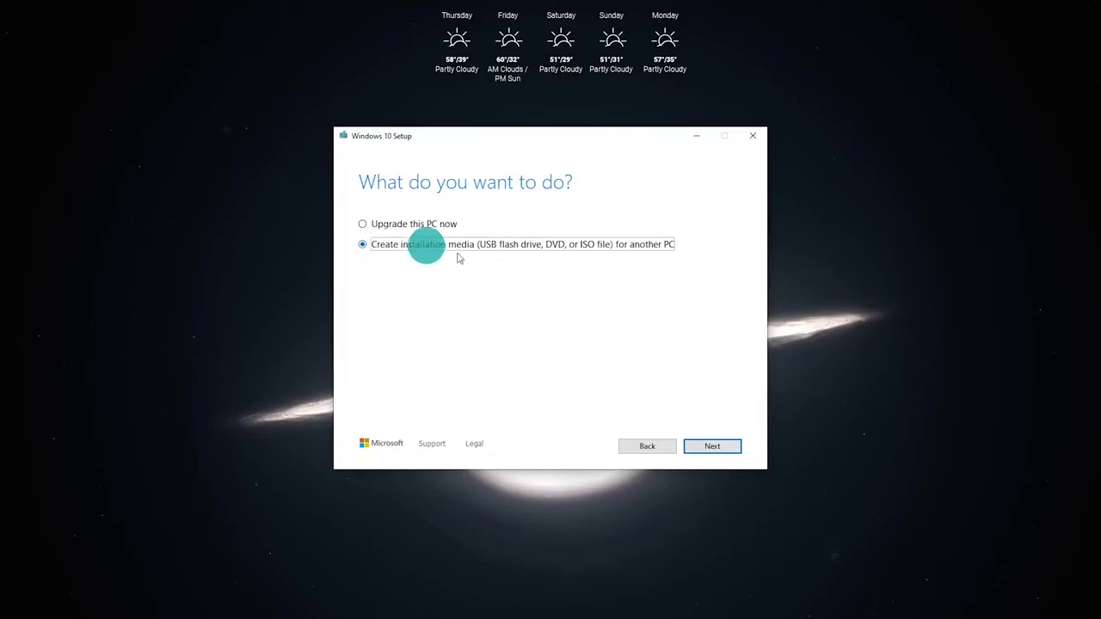
pyautogui.click(713, 449)
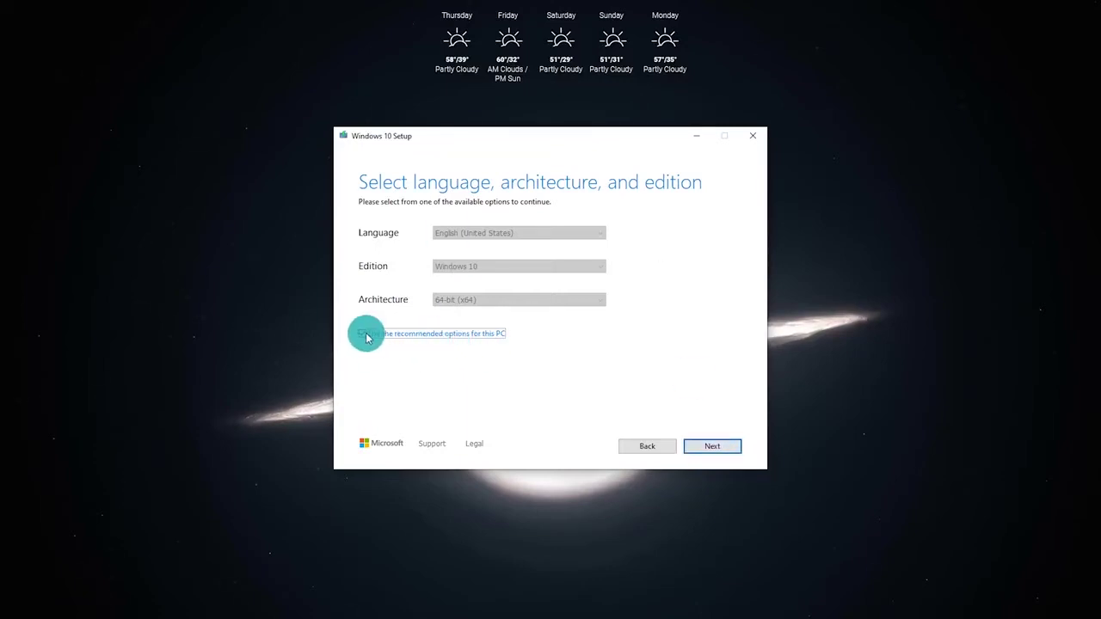
pyautogui.click(711, 449)
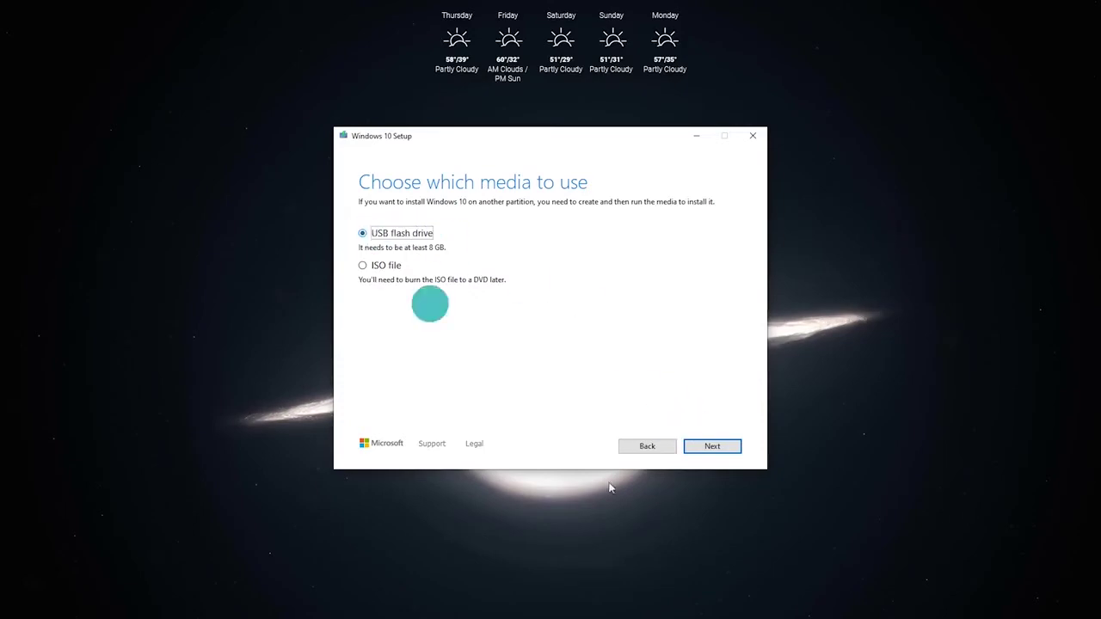
pyautogui.click(712, 448)
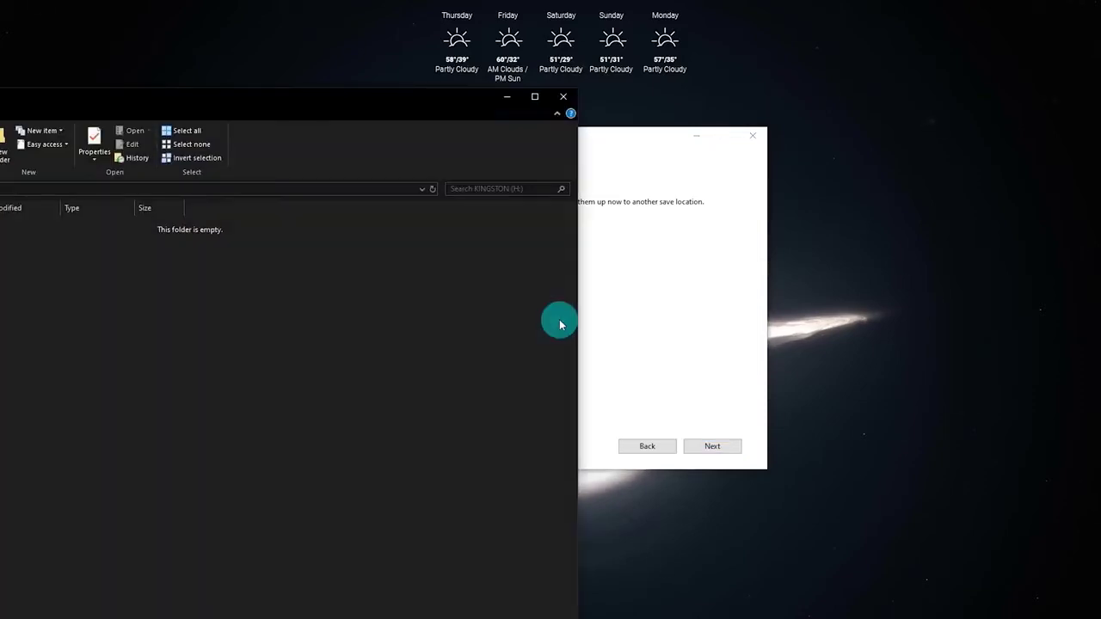
# Close the USB drive's folder window, refresh the removable drive list and continue with H: (KINGSTON) as the target drive.
pyautogui.moveTo(425, 106); pyautogui.dragTo(399, 24)
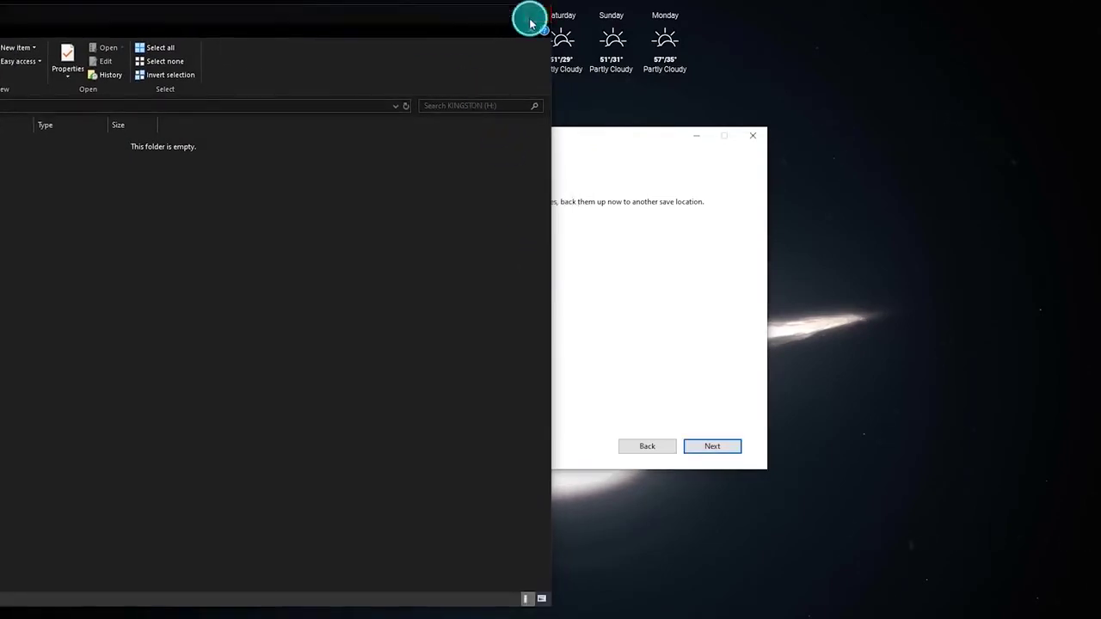
pyautogui.click(537, 14)
pyautogui.moveTo(535, 139); pyautogui.dragTo(527, 165)
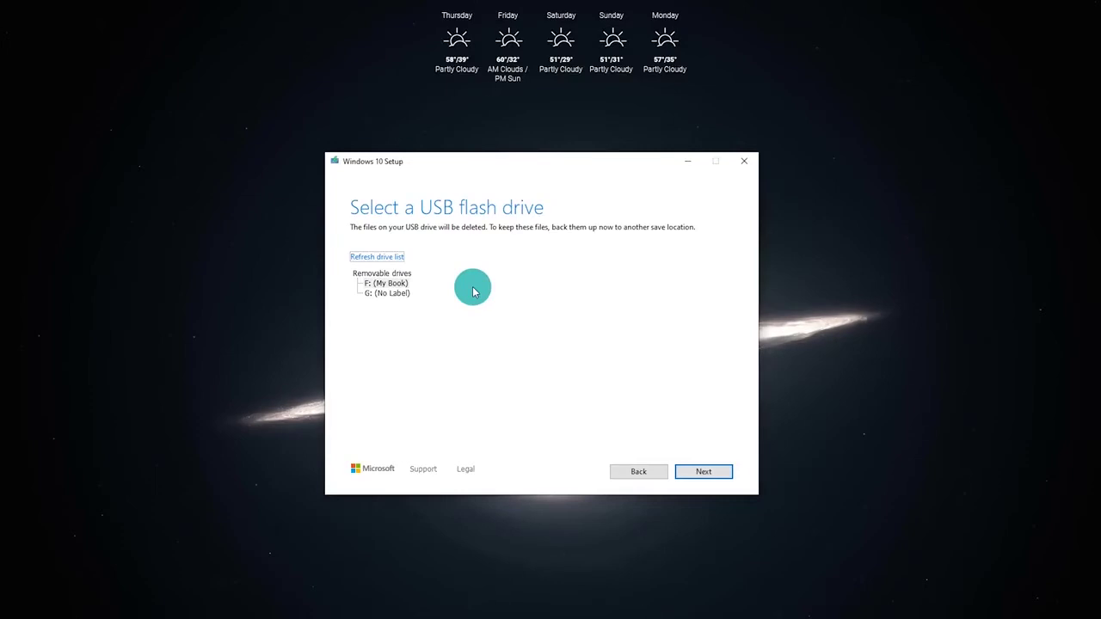
pyautogui.press('Tab')
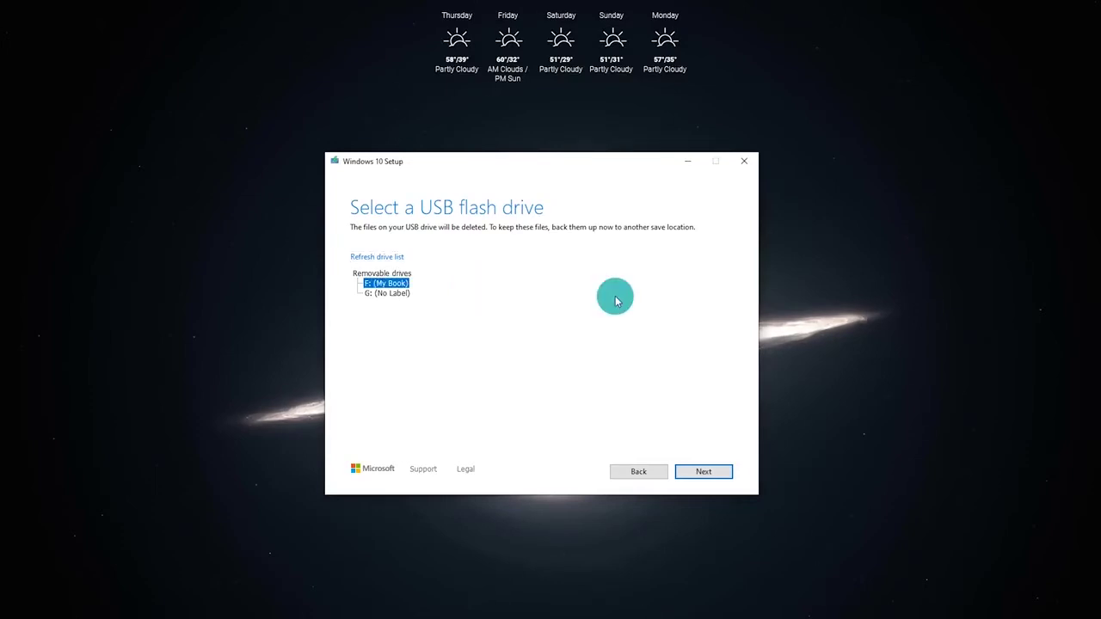
pyautogui.click(357, 256)
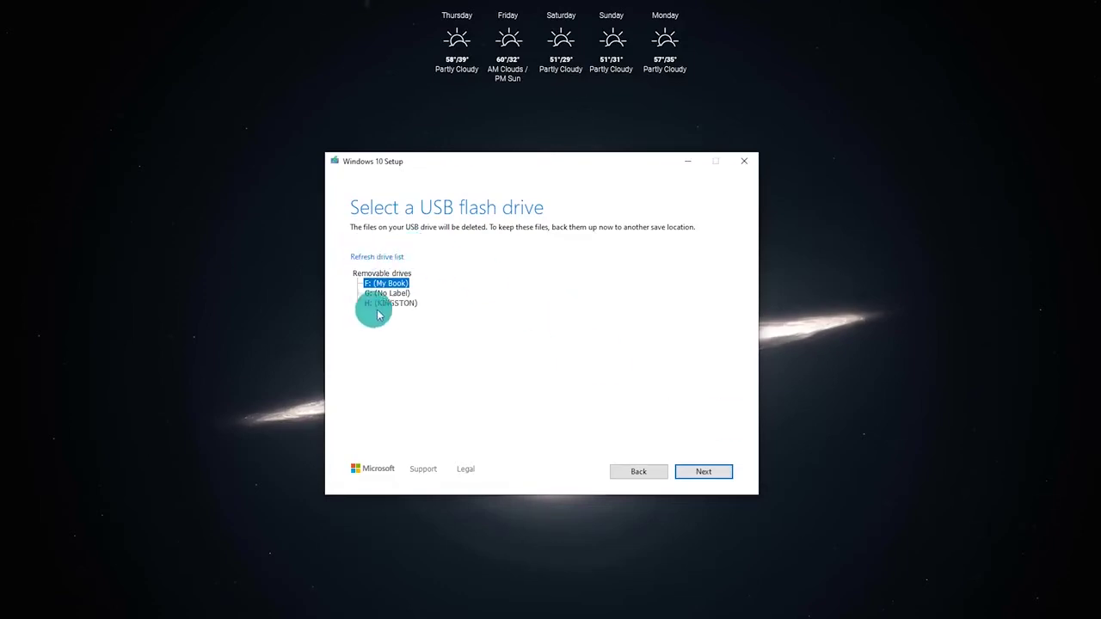
pyautogui.click(387, 307)
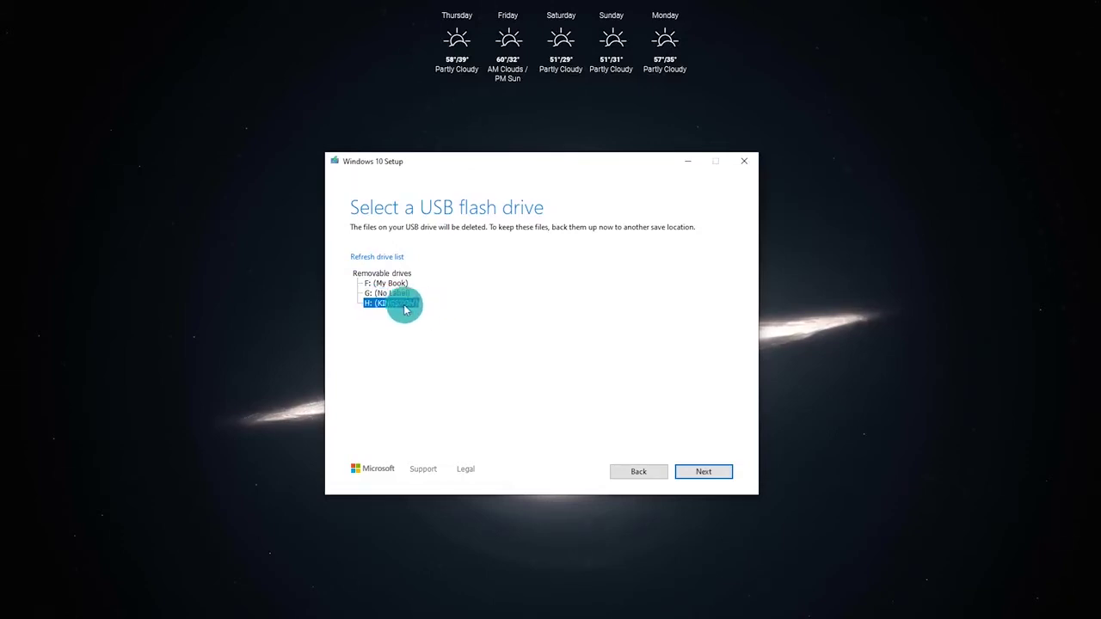
pyautogui.click(702, 472)
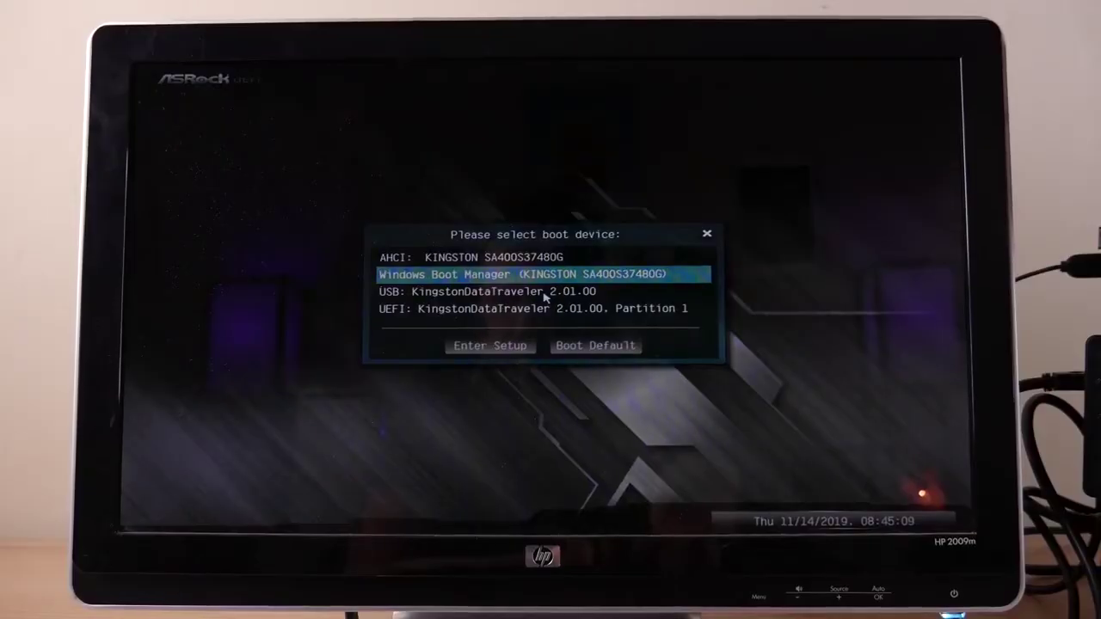
# Highlight the USB: KingstonDataTraveler 2.01.00 entry in the boot device list.
pyautogui.press('Down')
pyautogui.press('Down')
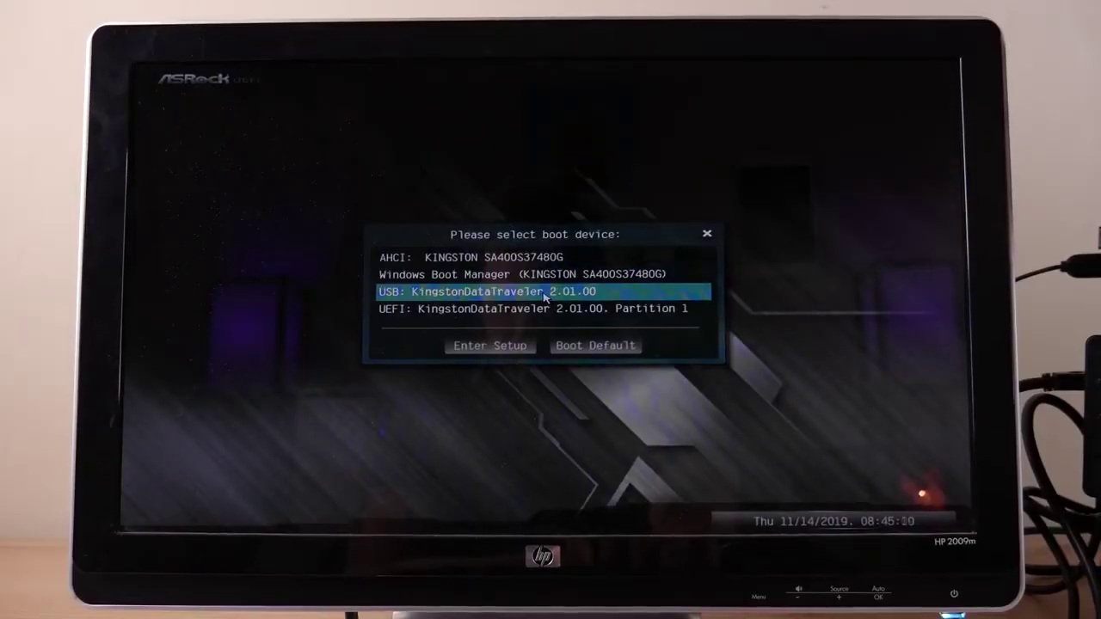
pyautogui.press('Up')
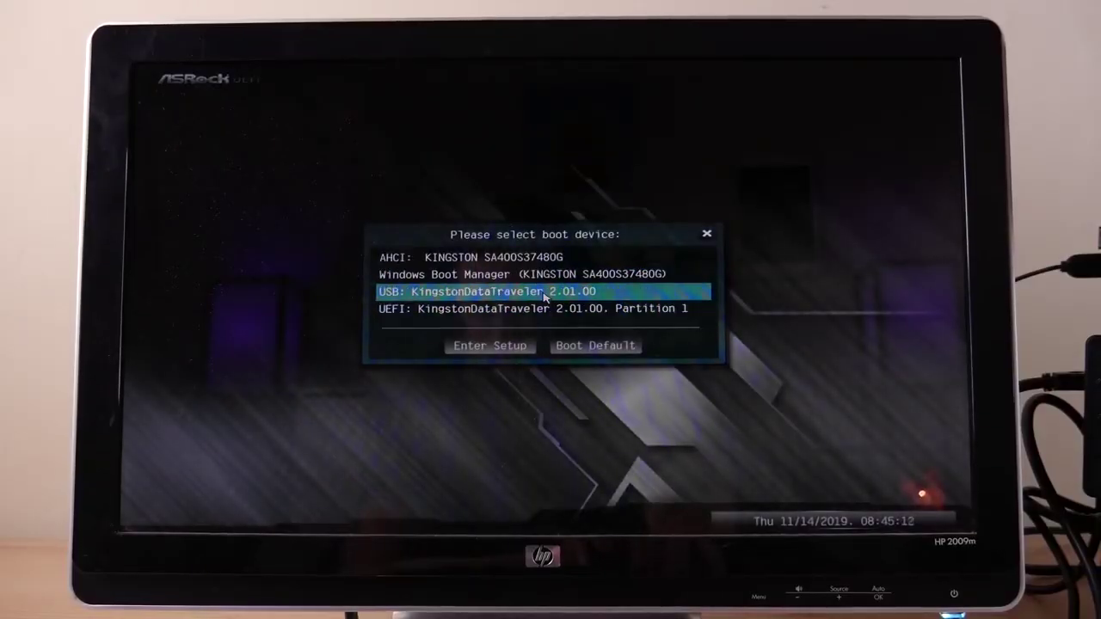
pyautogui.press('Down')
pyautogui.press('Up')
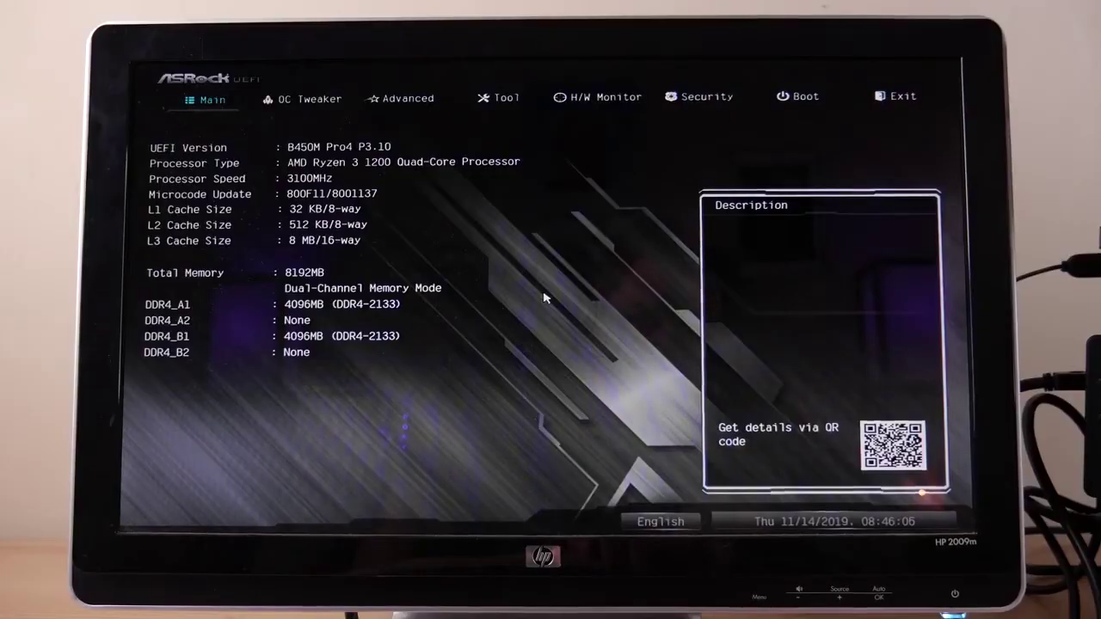
# Go to the boot order settings in the UEFI setup and open the device choices for Boot Option #1.
pyautogui.press('Right')
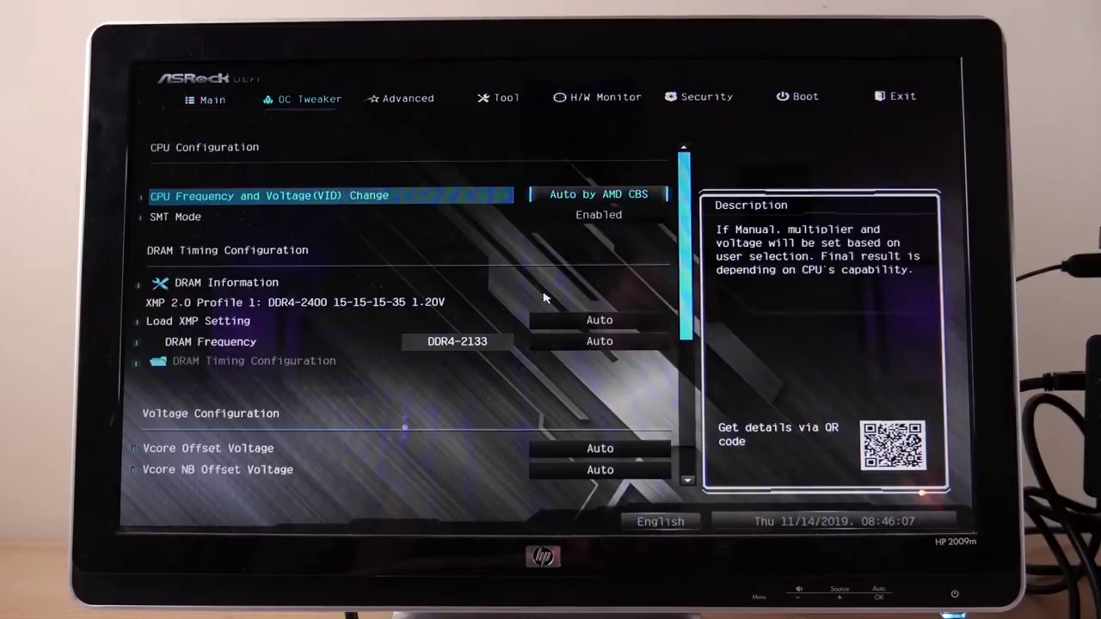
pyautogui.press('Right')
pyautogui.press('Right')
pyautogui.press('Right')
pyautogui.press('Right')
pyautogui.press('Right')
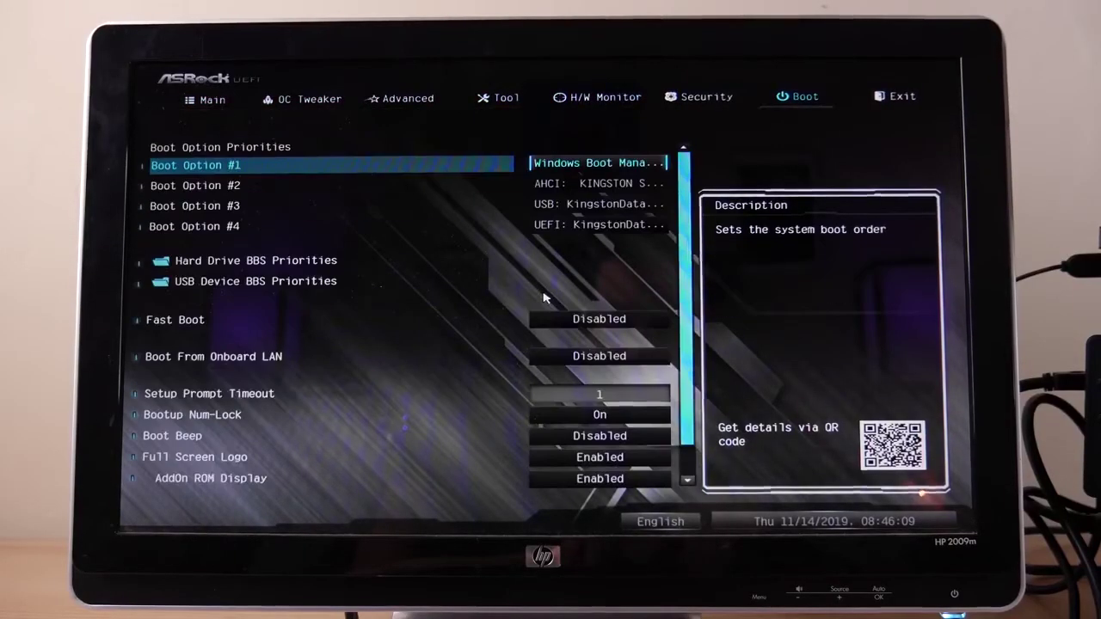
pyautogui.press('Down')
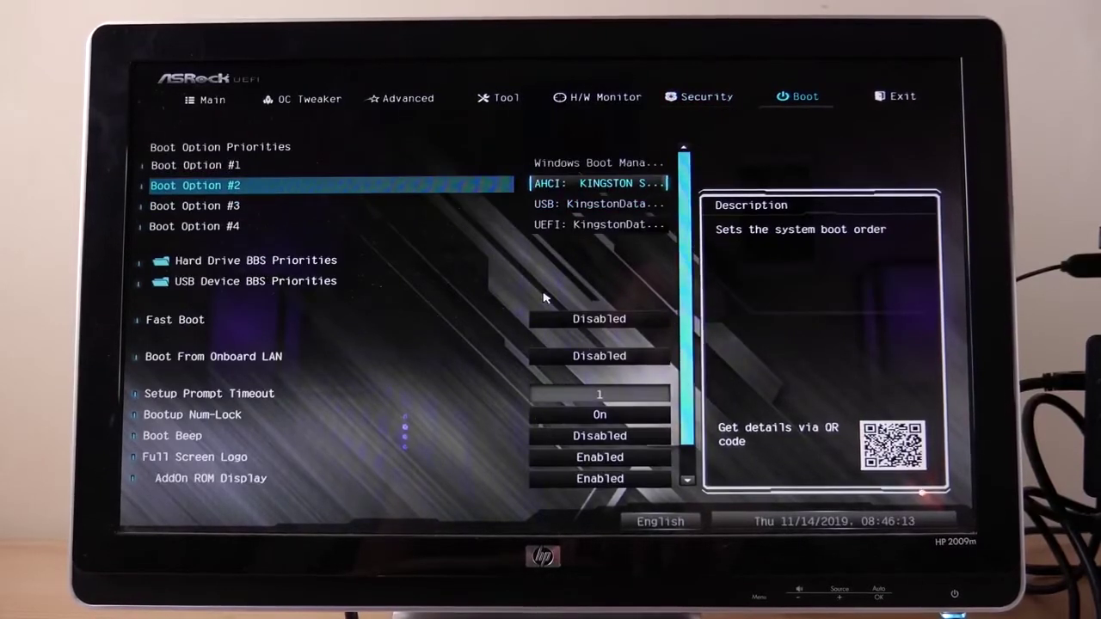
pyautogui.press('Up')
pyautogui.press('Return')
pyautogui.press('Down')
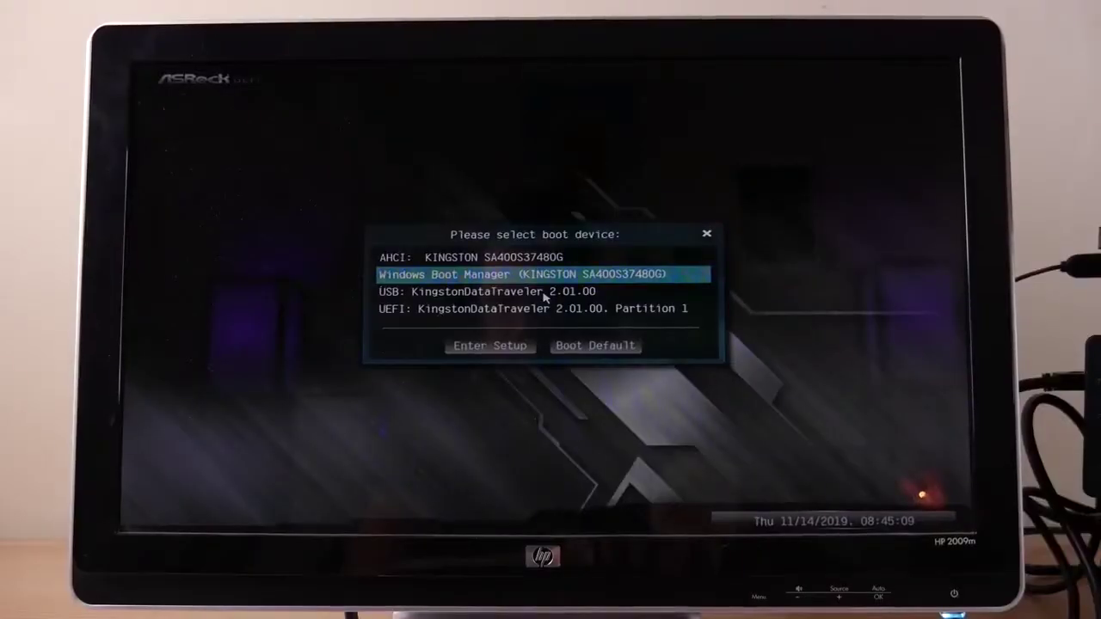
# Pick the KingstonDataTraveler 2.01.00 flash drive as the device to boot from.
pyautogui.press('Down')
pyautogui.press('Down')
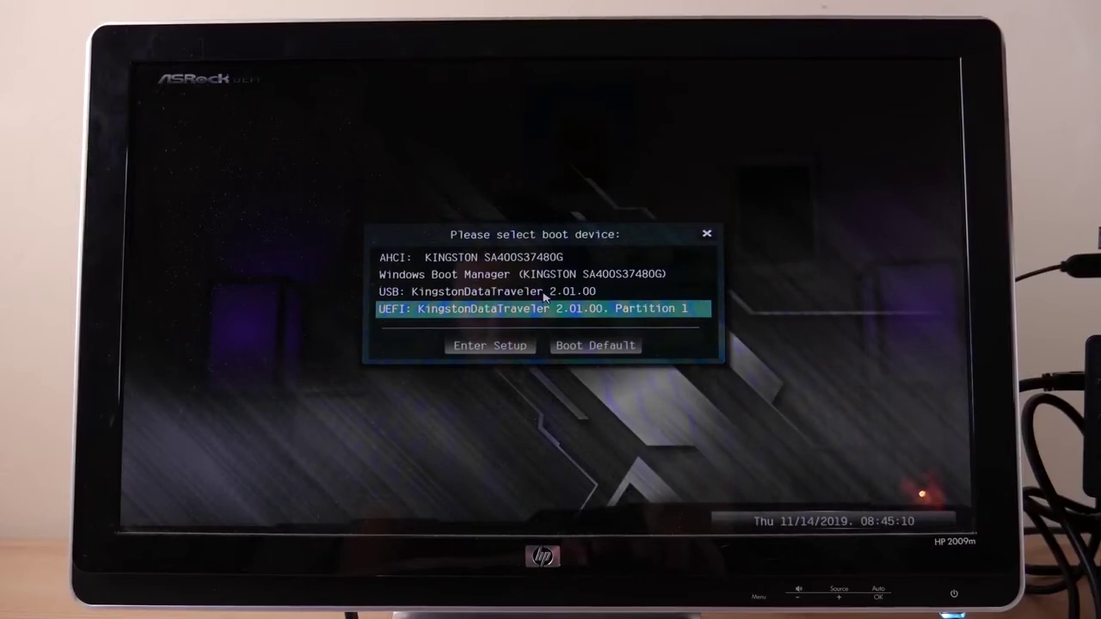
pyautogui.press('Down')
pyautogui.press('Up')
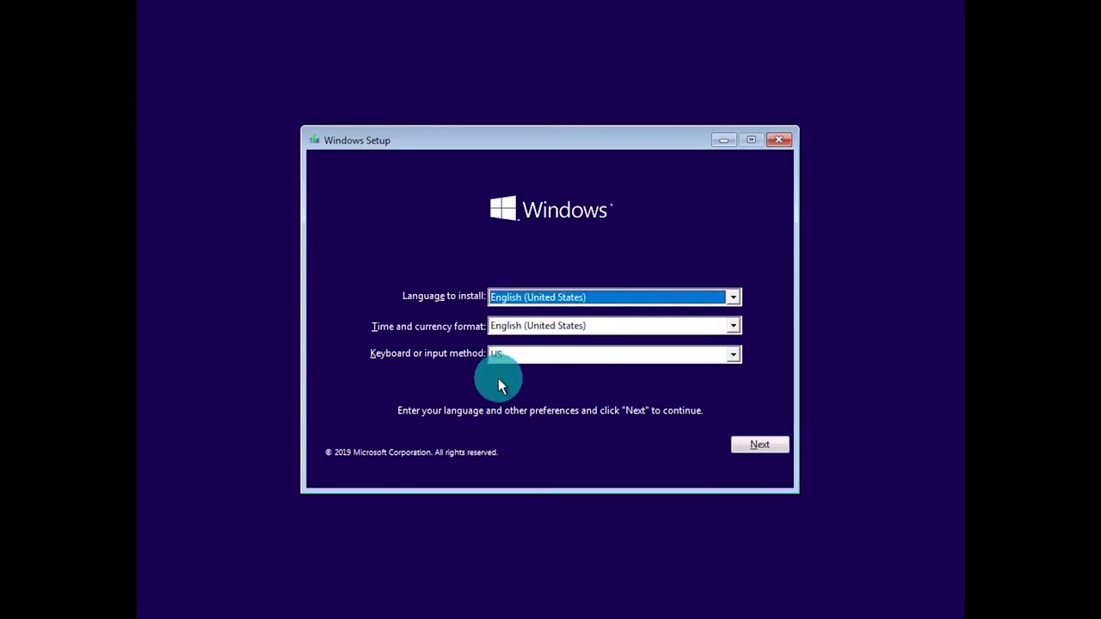
# Start the Windows installation with English (United States) and US keyboard settings, and continue without a product key.
pyautogui.click(763, 451)
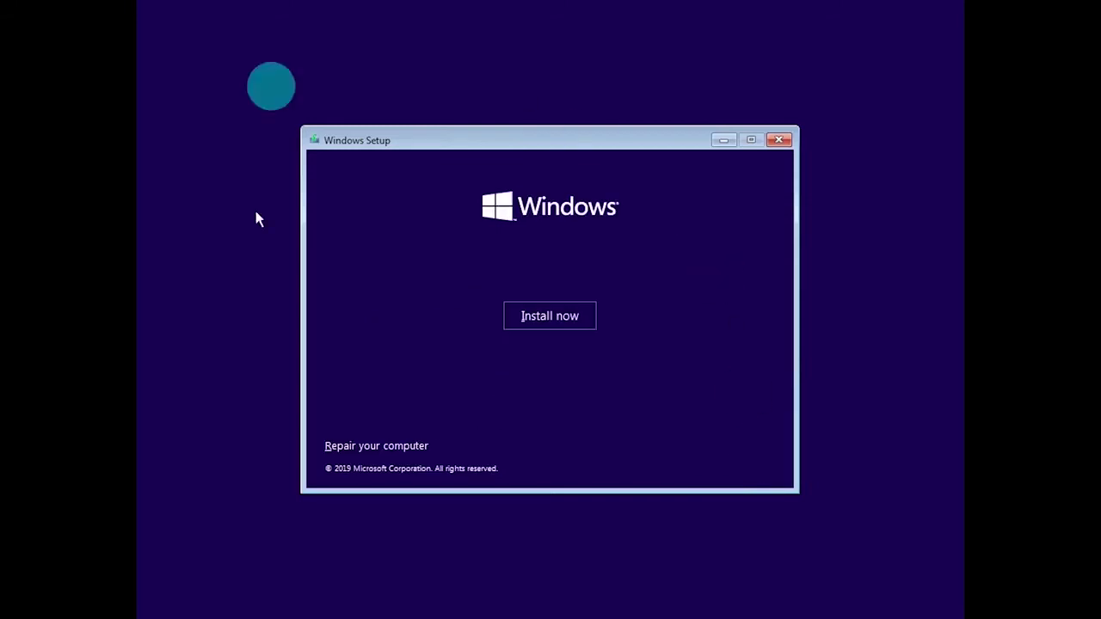
pyautogui.click(553, 316)
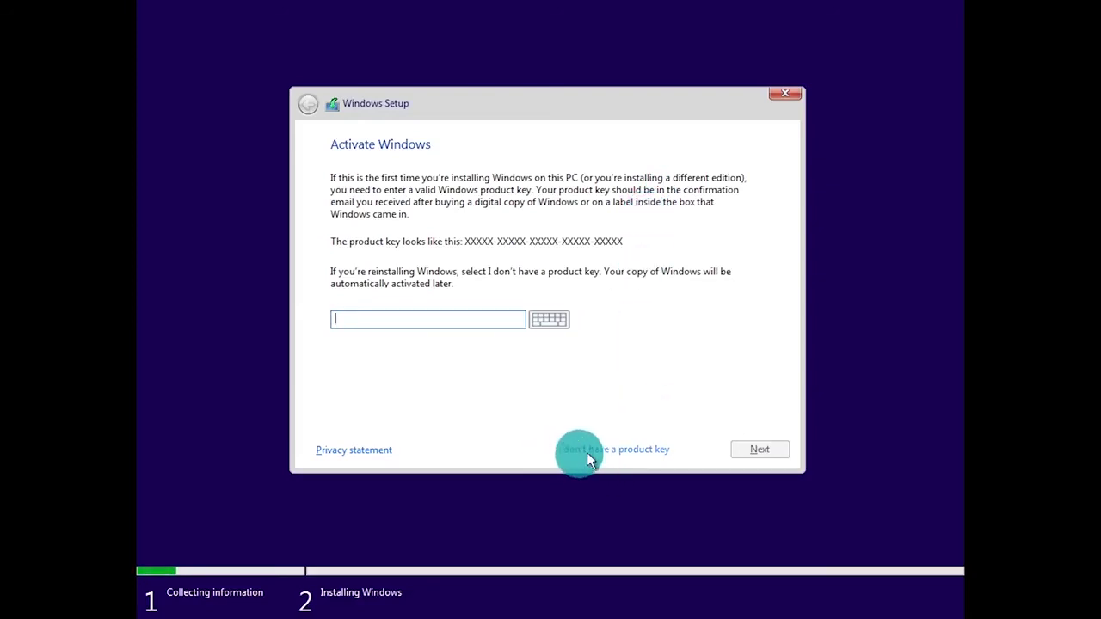
pyautogui.click(637, 449)
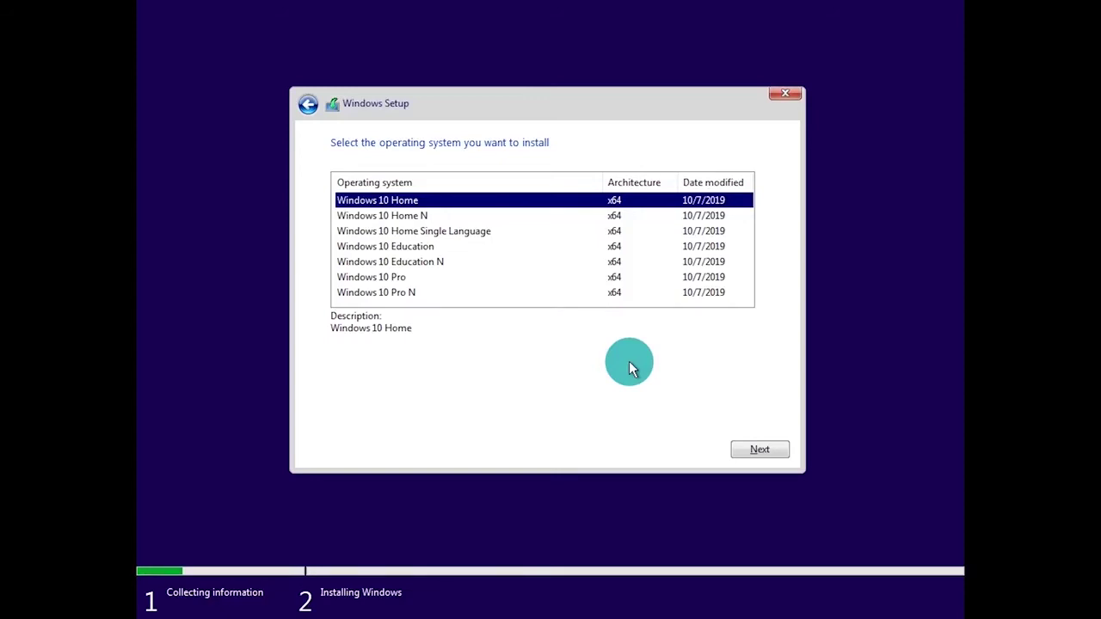
# Choose Windows 10 Pro as the operating system to install and accept the license terms.
pyautogui.click(357, 278)
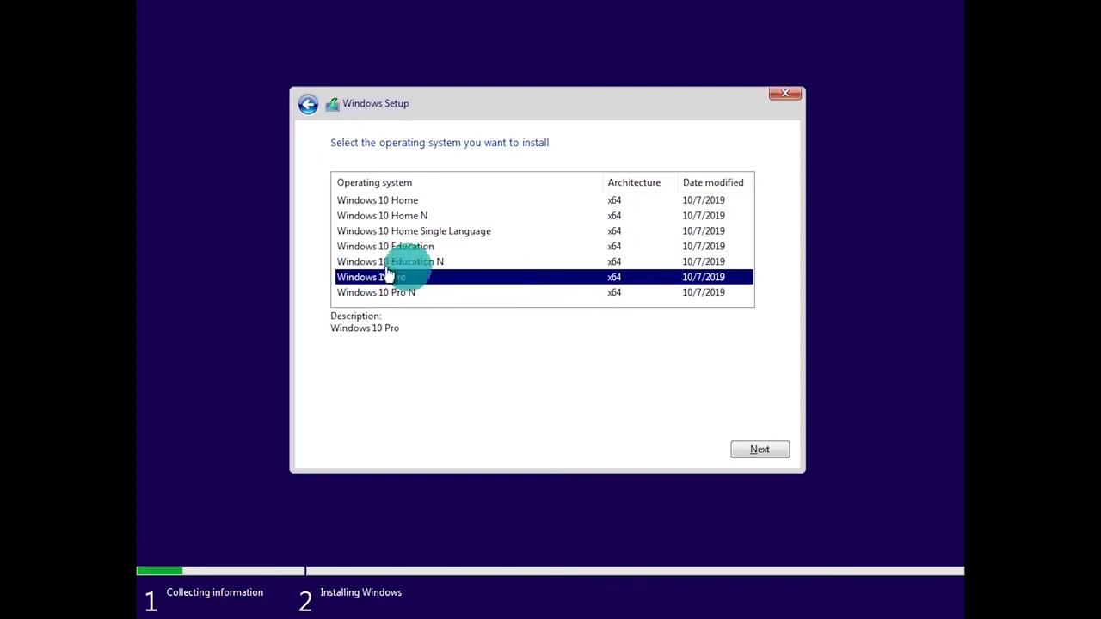
pyautogui.click(757, 450)
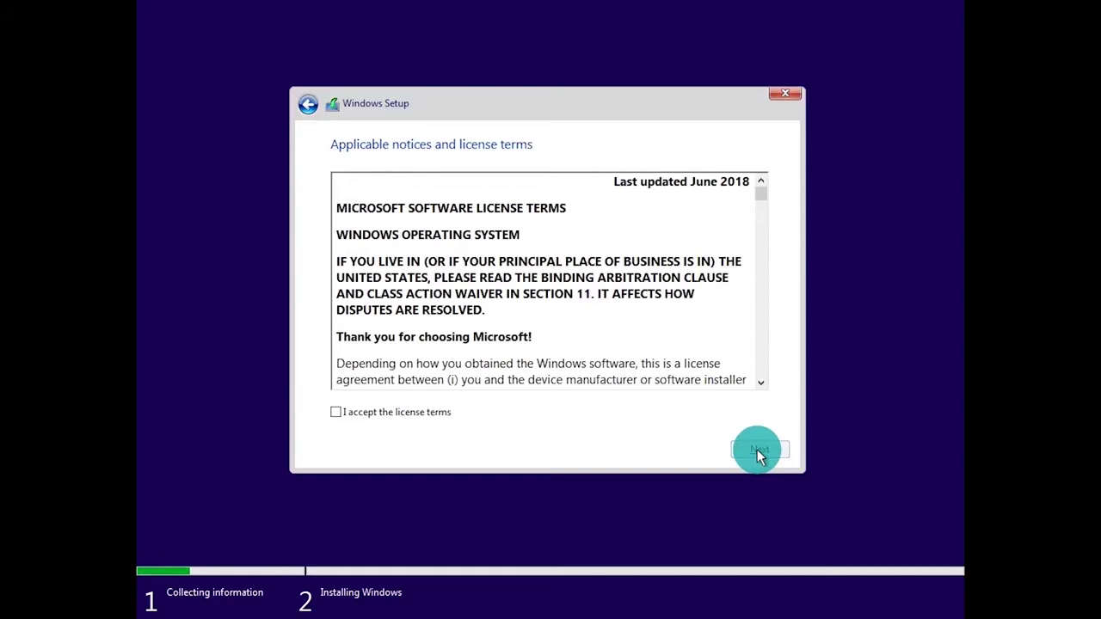
pyautogui.click(336, 413)
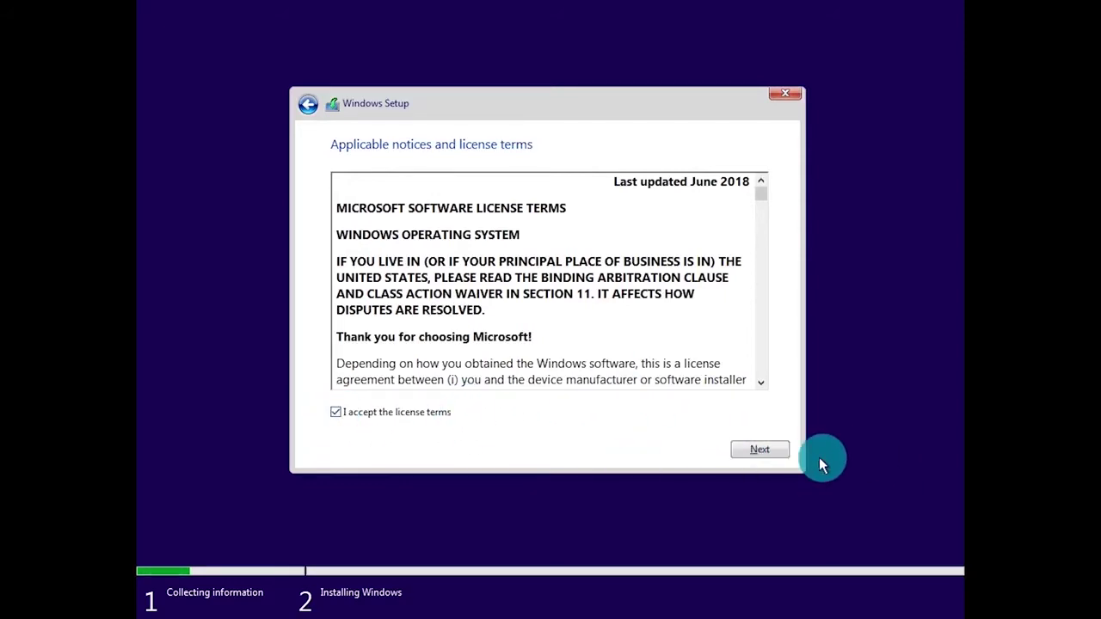
pyautogui.click(757, 450)
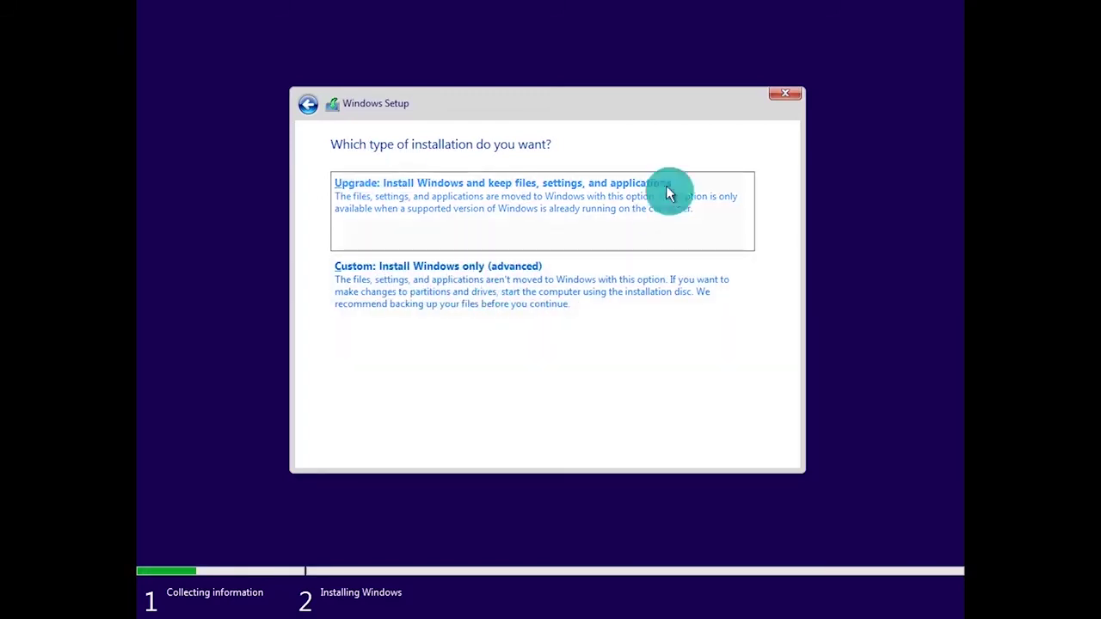
# Choose the custom Windows-only installation and delete the System Reserved partition on Drive 0.
pyautogui.click(432, 306)
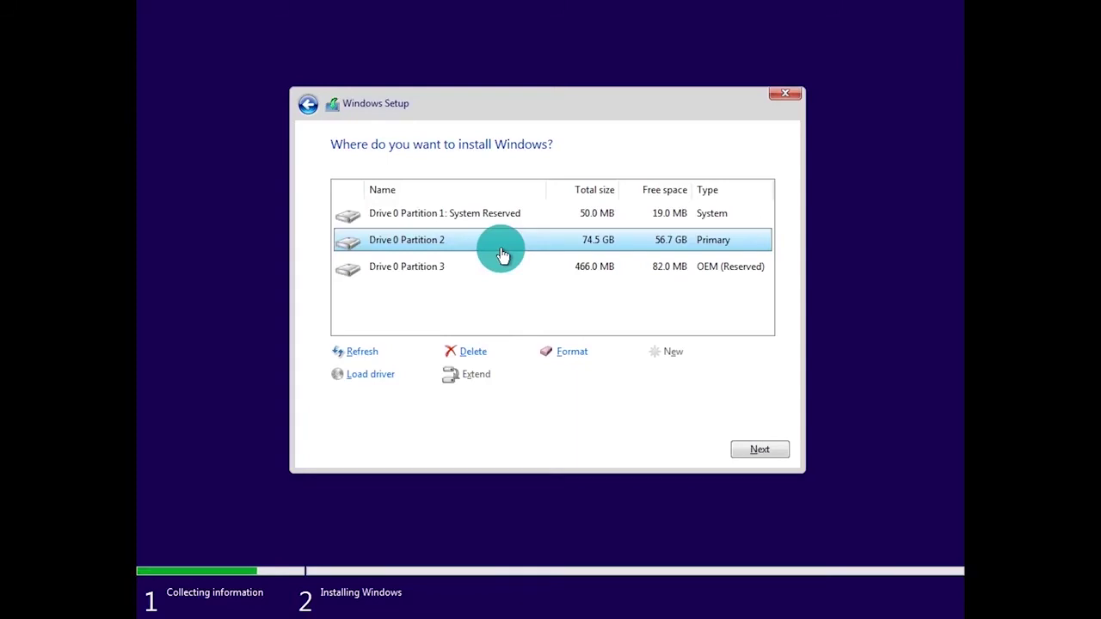
pyautogui.click(423, 220)
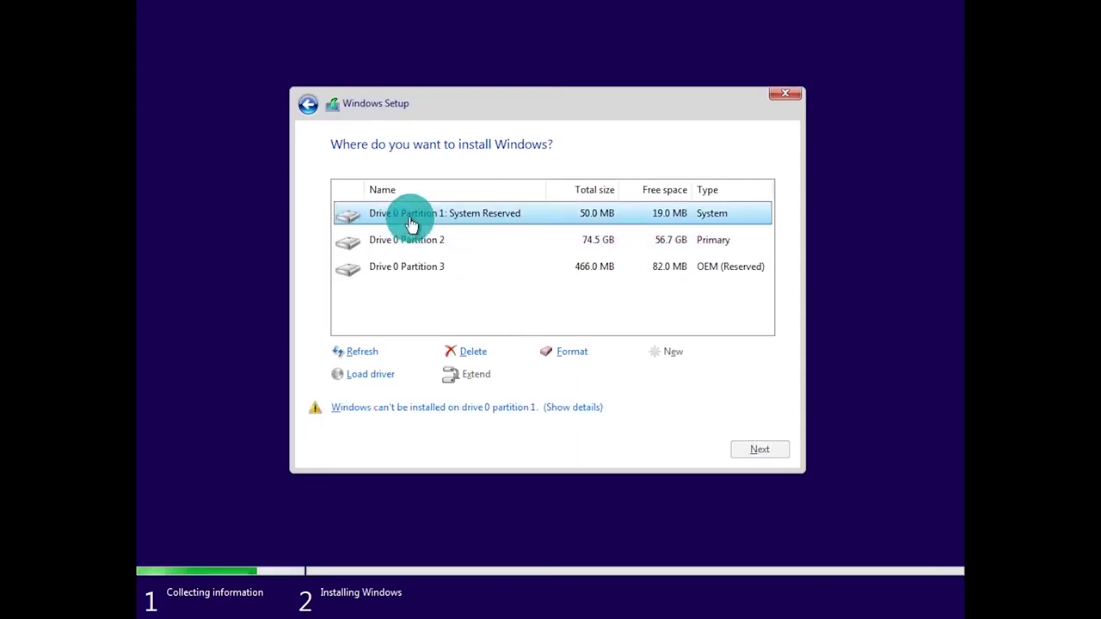
pyautogui.click(469, 353)
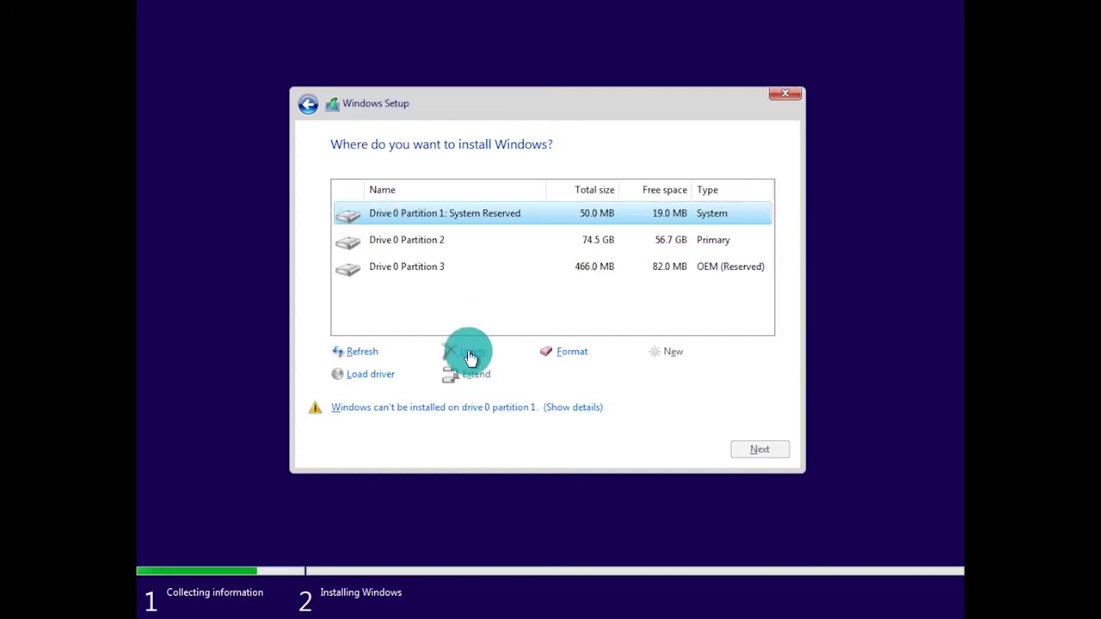
pyautogui.click(646, 373)
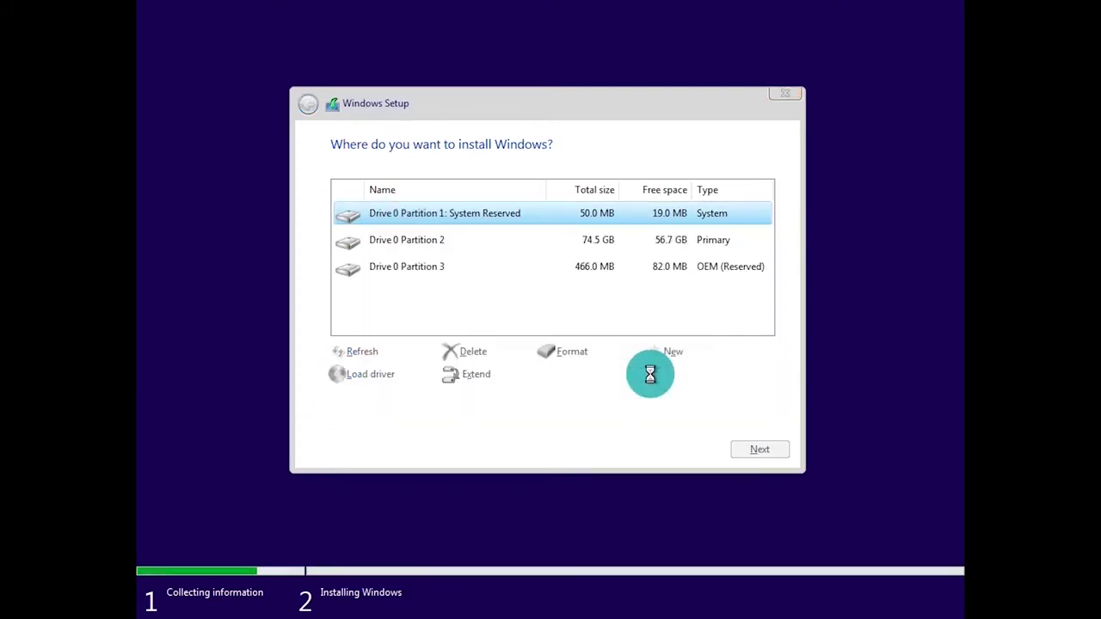
# Delete the 74.5 GB primary partition on Drive 0.
pyautogui.click(424, 249)
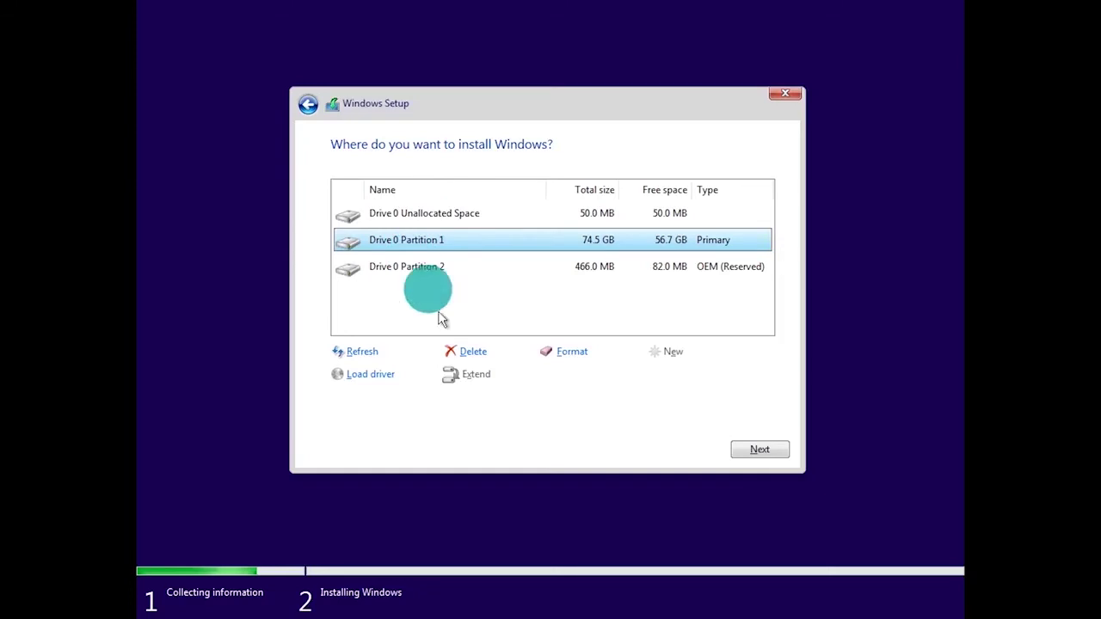
pyautogui.click(473, 351)
pyautogui.click(642, 373)
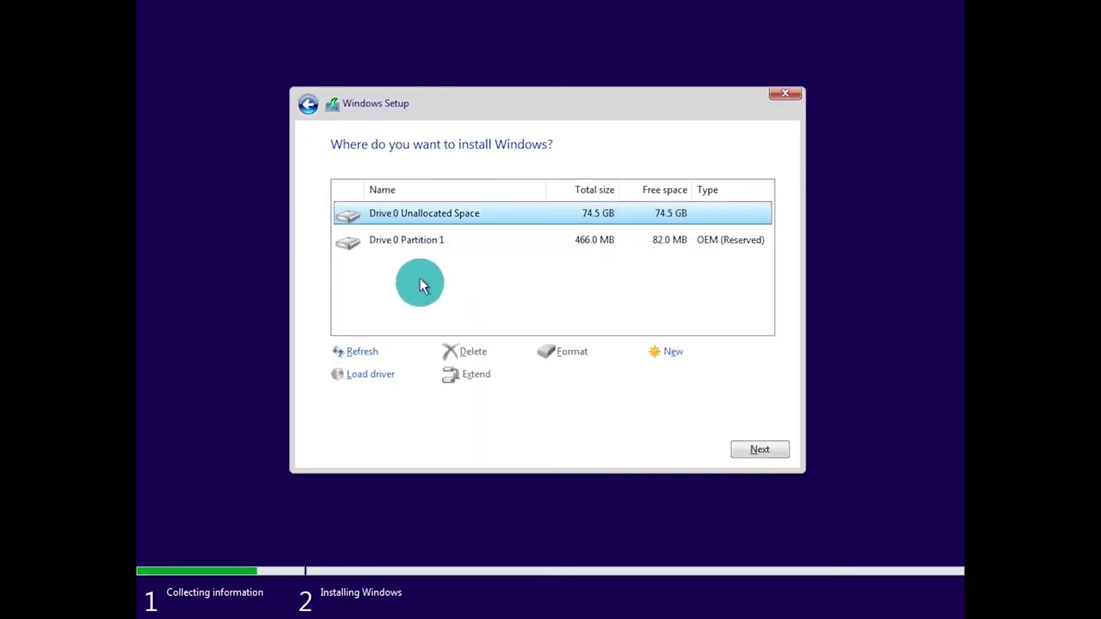
# Delete the 466 MB OEM (Reserved) partition and start installing Windows on the unallocated space of Drive 0.
pyautogui.click(412, 246)
pyautogui.click(473, 353)
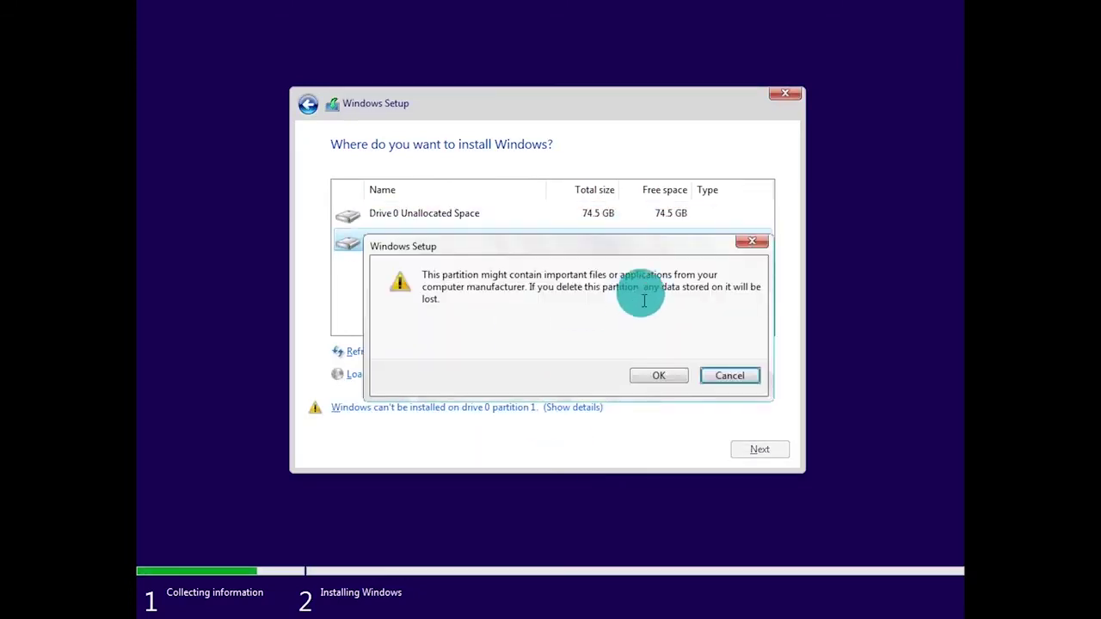
pyautogui.click(659, 376)
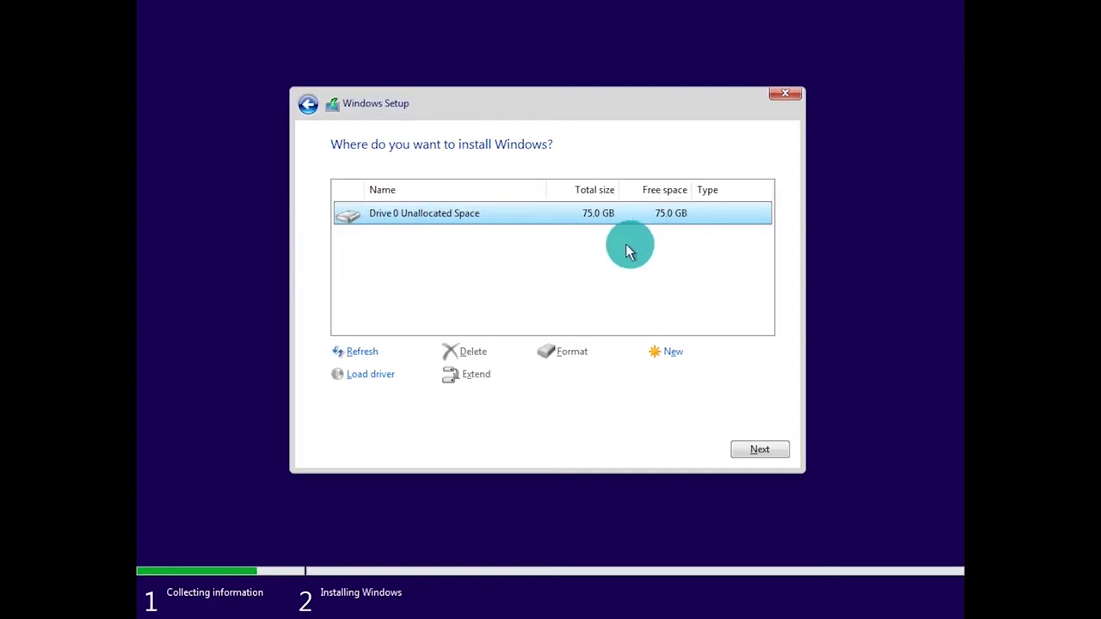
pyautogui.click(768, 452)
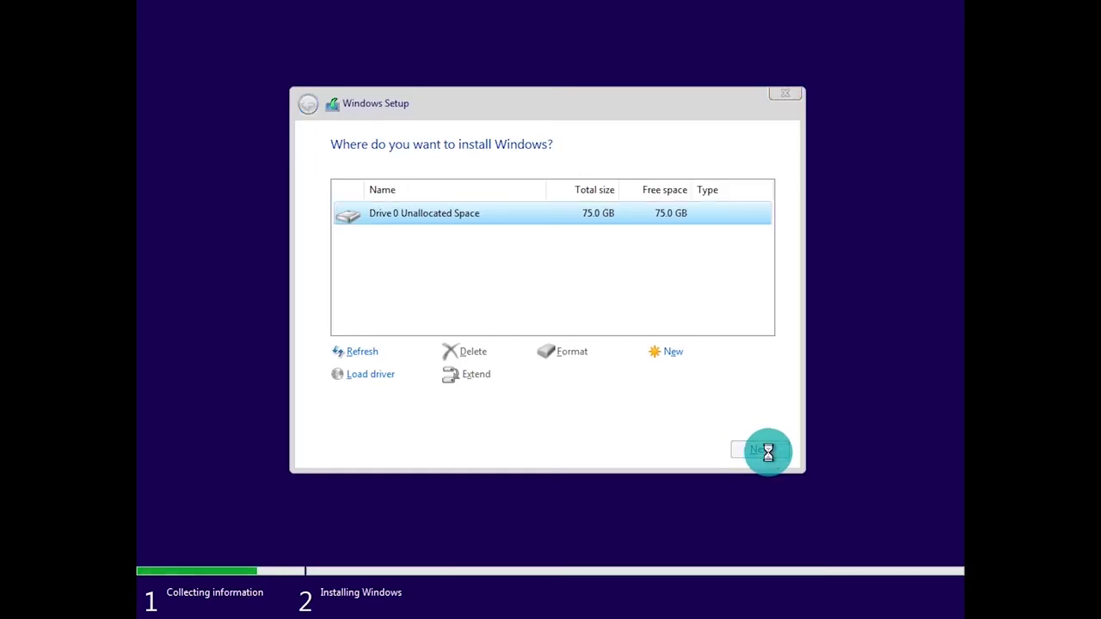